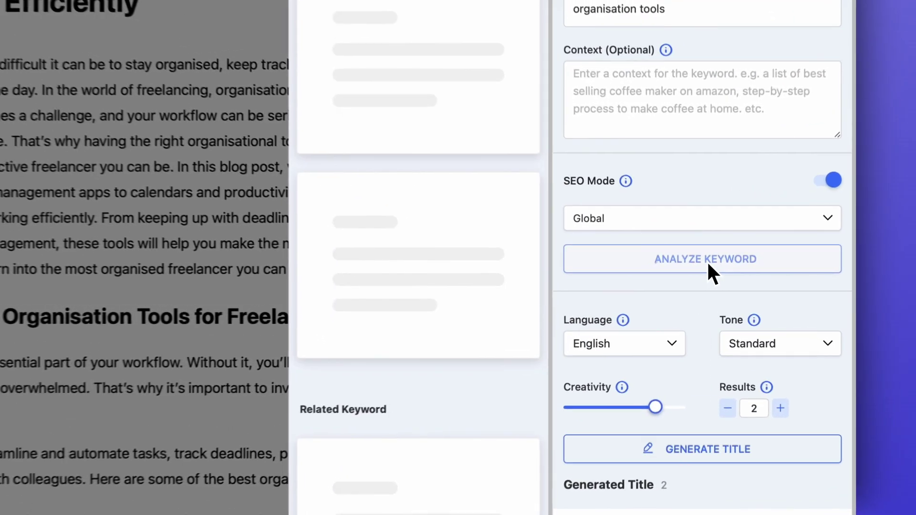
Step: Re-run the keyword analysis for 'organisation tools' to get volume, competition, CPC and trend data
click(713, 281)
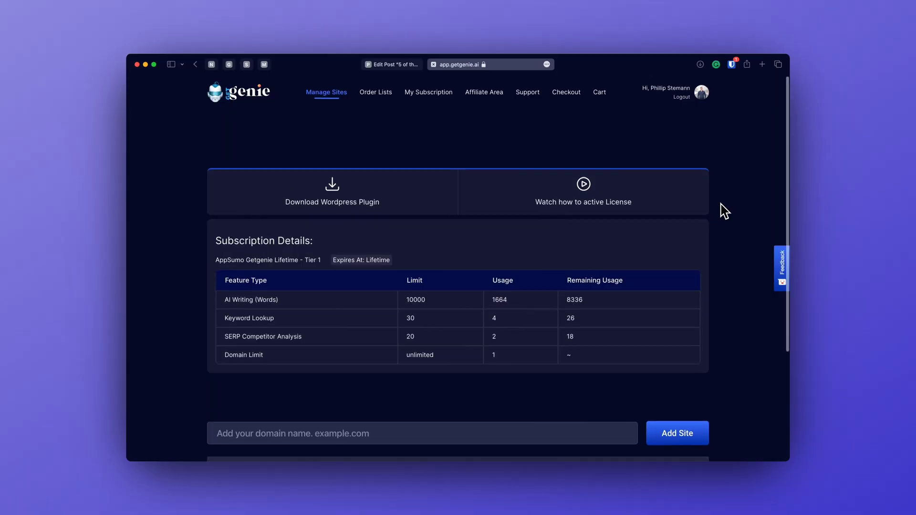
scroll(722, 209, down, 3)
scroll(722, 210, down, 3)
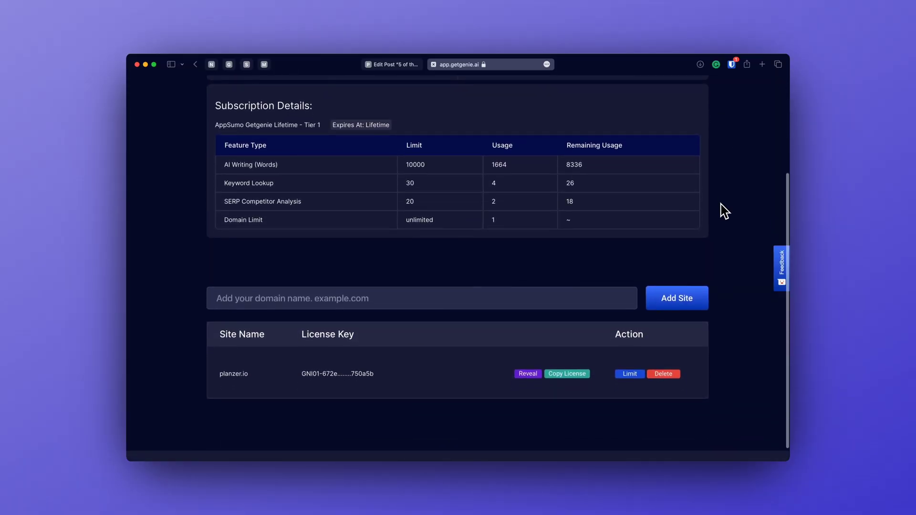
scroll(724, 210, up, 2)
scroll(724, 210, up, 3)
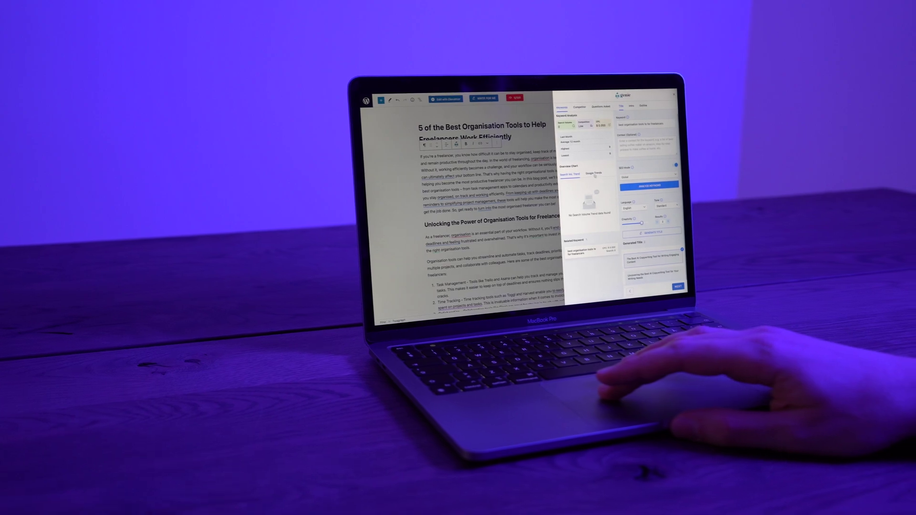
Step: Show the Google Trends chart, then enter keyword 'best organisation tools for freelancers' with a topic context
click(595, 174)
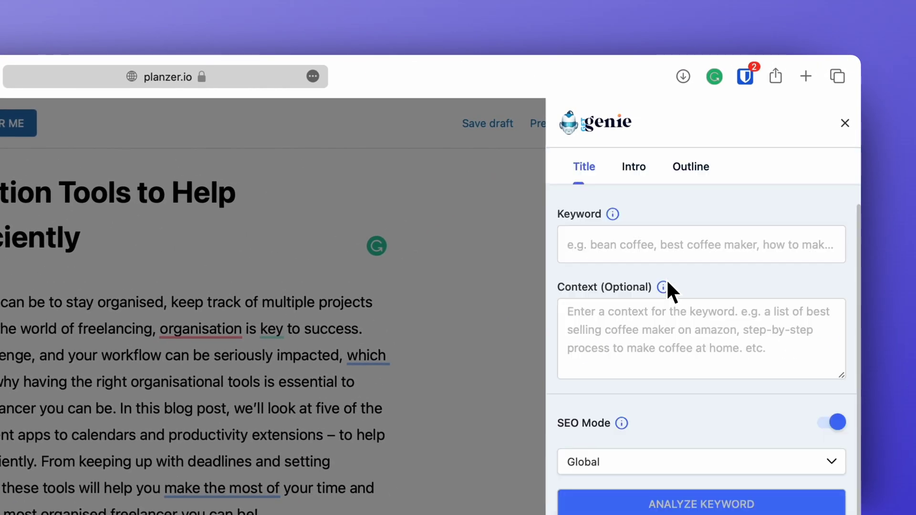
click(637, 248)
text(best organisation tools for freelancers)
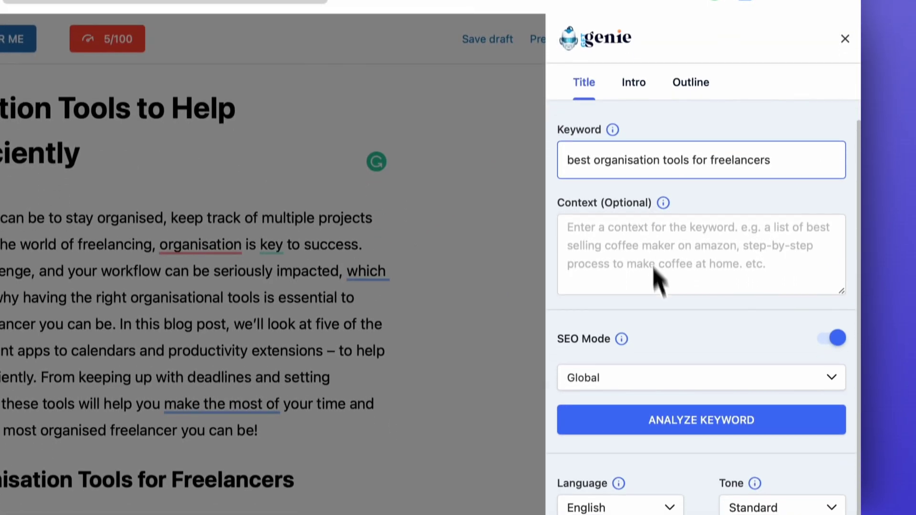
click(664, 323)
text(I want to write about t)
text(he best organisation too)
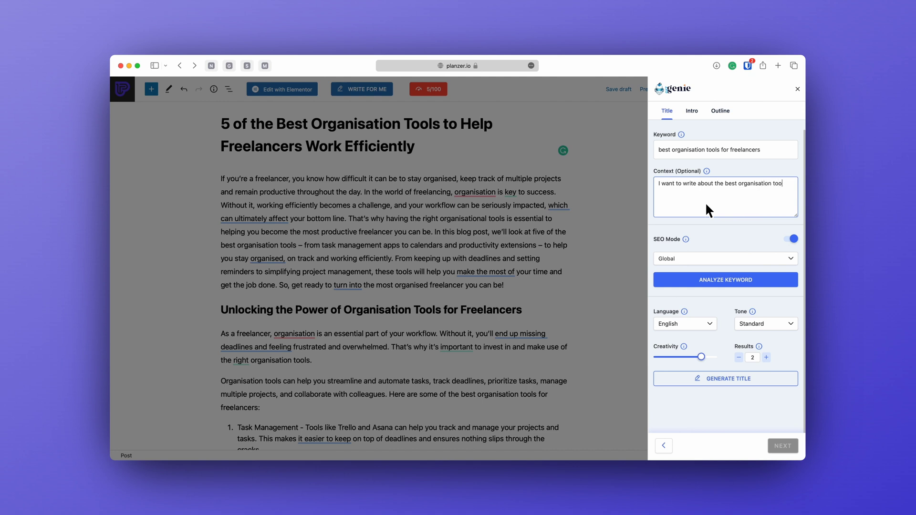
text(ls for freelancers)
Step: Analyse 'best organisation tools for freelancers' and fetch its competitor articles, led by Digital.com
click(741, 281)
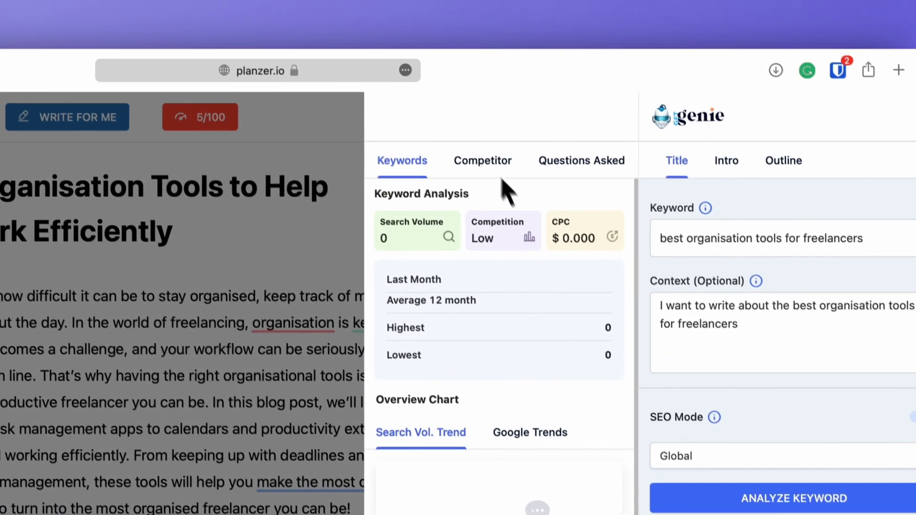
click(488, 165)
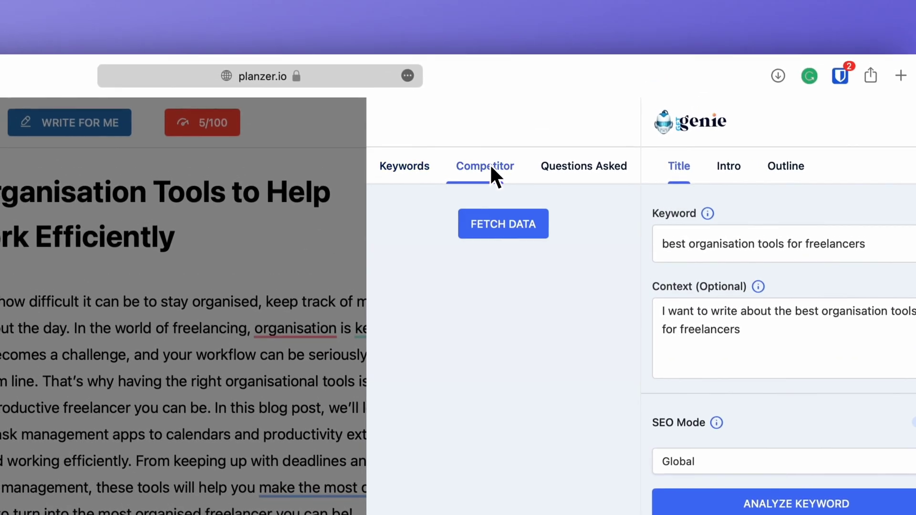
click(504, 225)
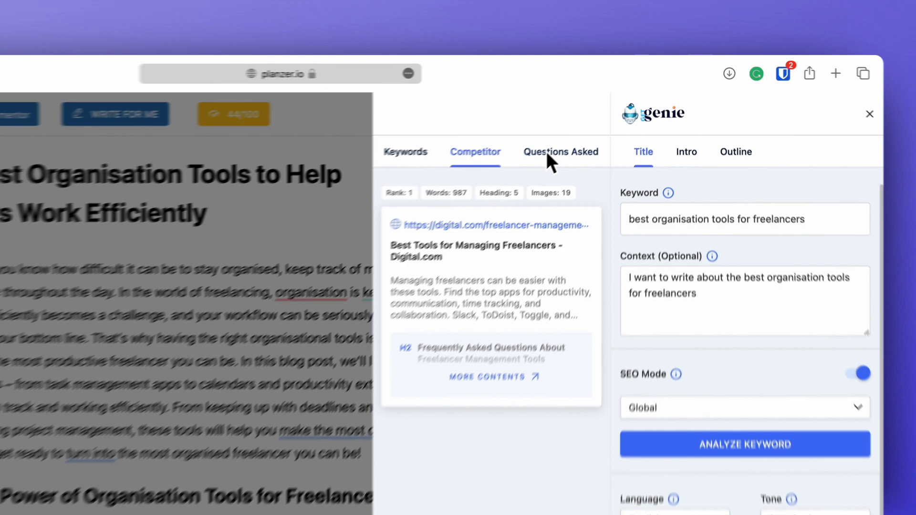
Step: Browse the Questions Asked list for the freelancer keyword, glancing back at Competitor briefly
click(613, 112)
click(575, 114)
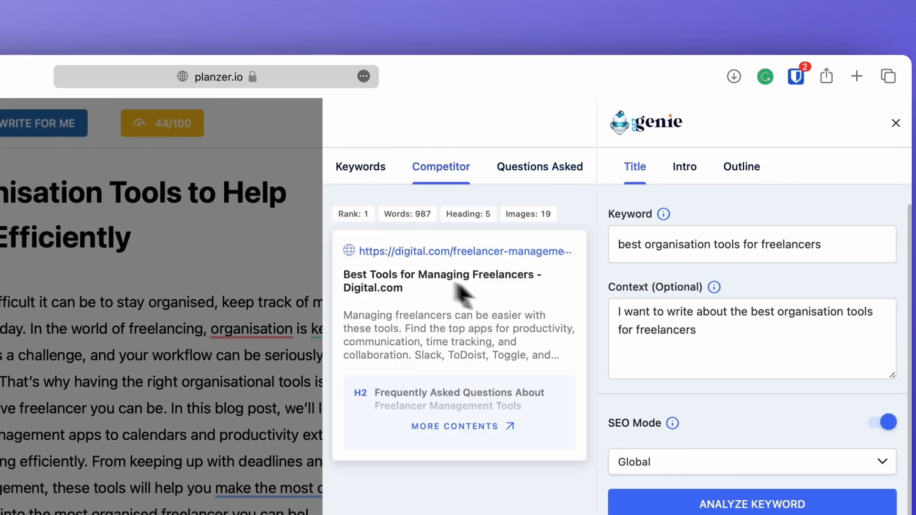
click(537, 180)
scroll(481, 445, down, 2)
scroll(481, 446, up, 2)
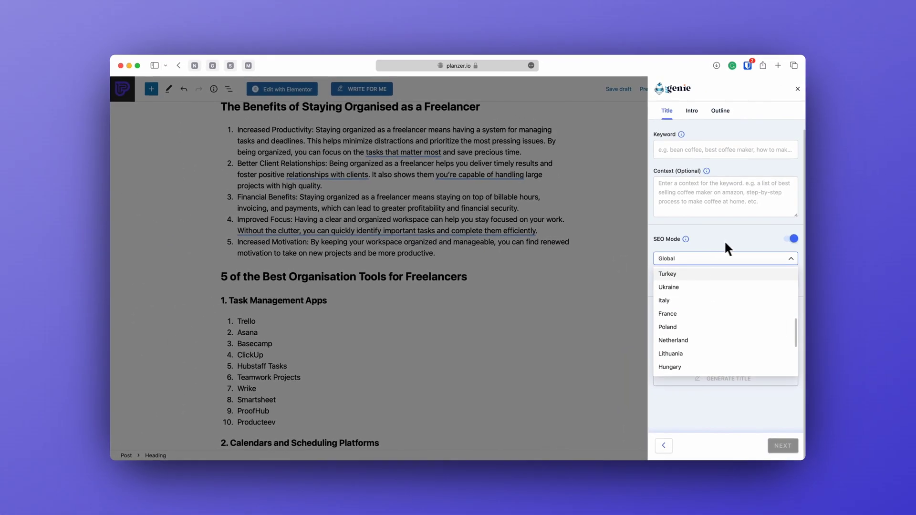
click(737, 259)
click(685, 325)
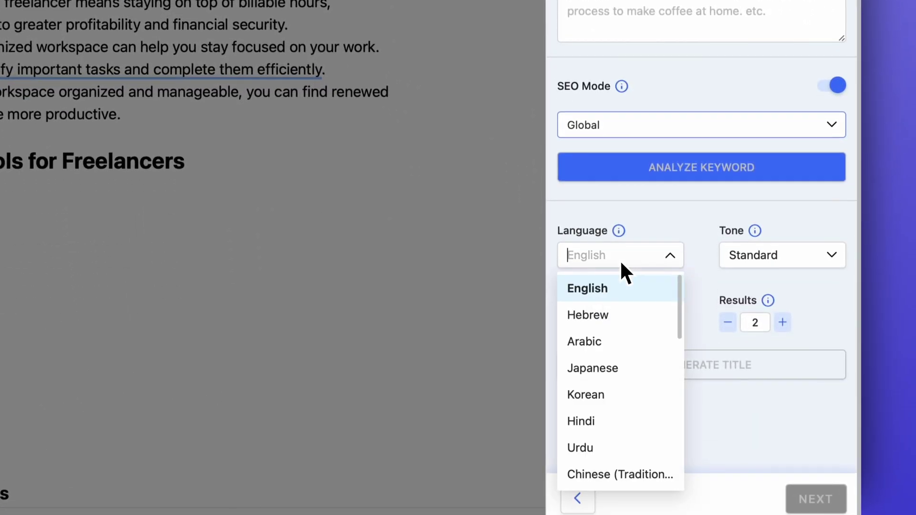
scroll(616, 377, down, 5)
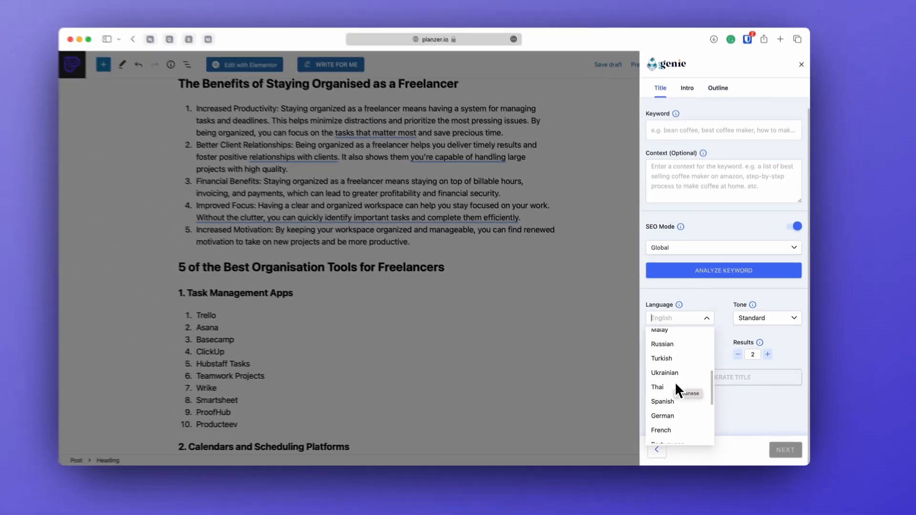
scroll(677, 384, down, 2)
scroll(693, 384, down, 3)
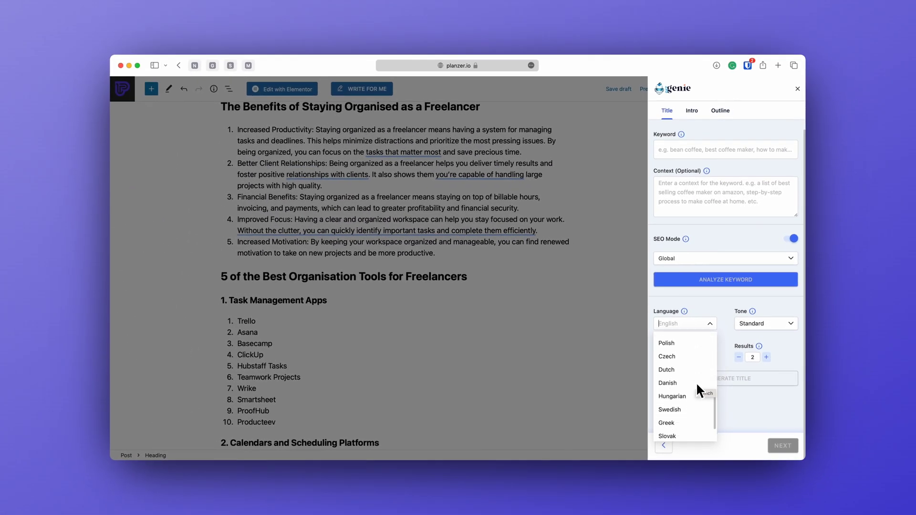
click(705, 325)
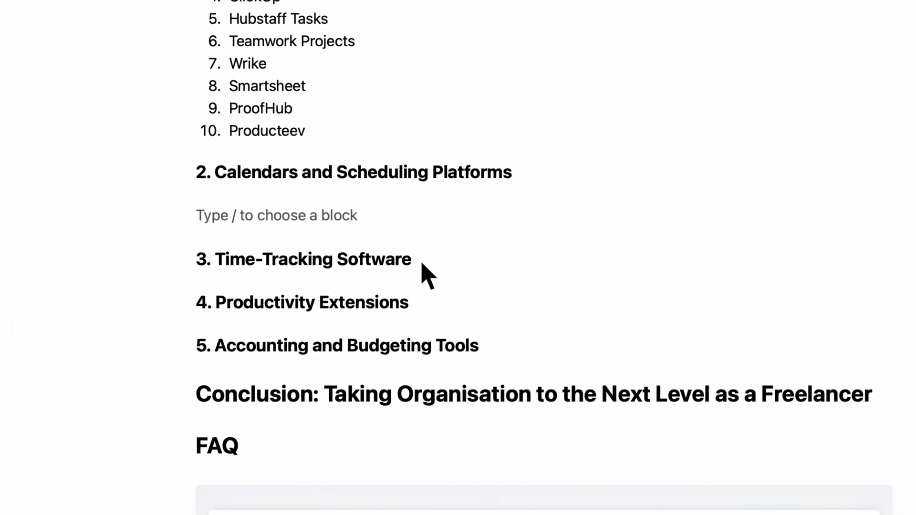
Step: Select the 'Time-Tracking Software' heading and generate Genie Mode text about it
click(334, 256)
drag(420, 263, 214, 260)
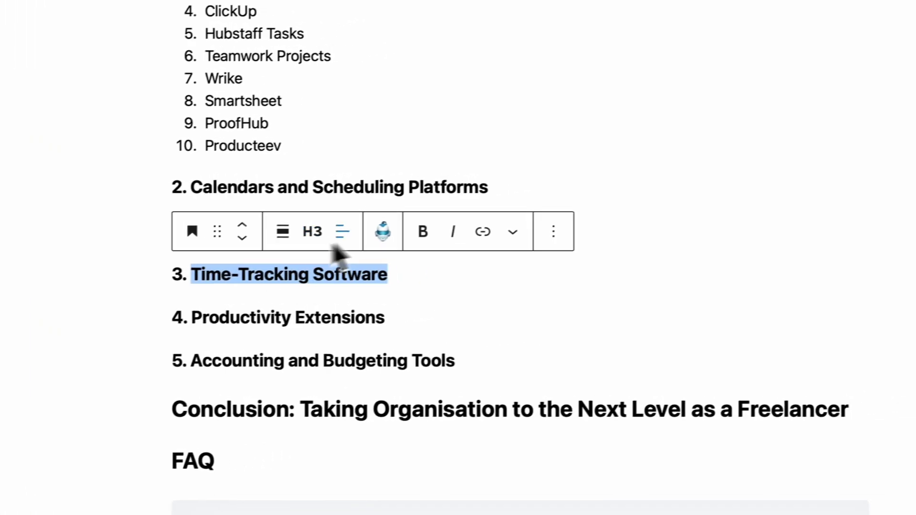
click(383, 231)
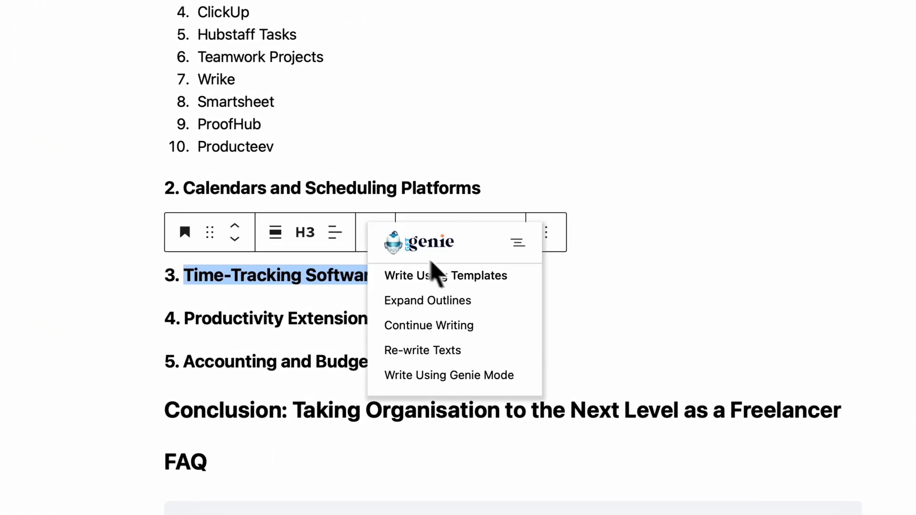
click(454, 276)
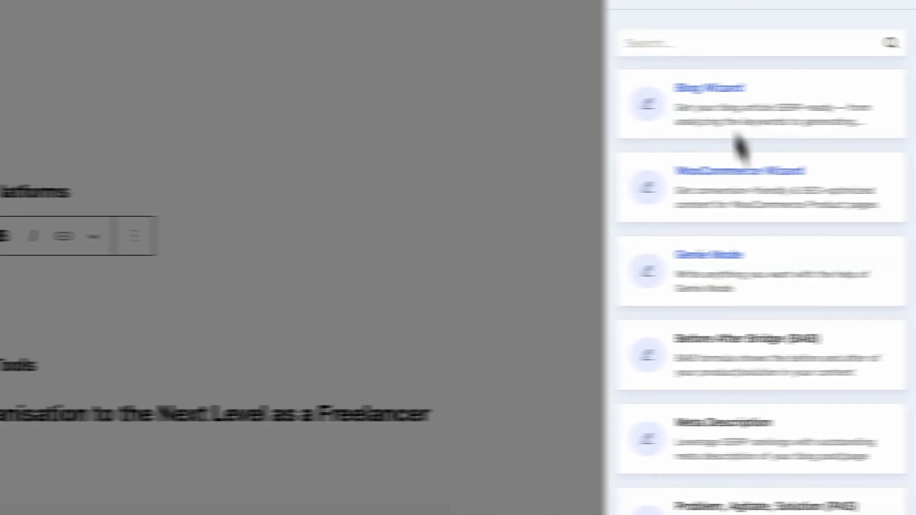
click(738, 265)
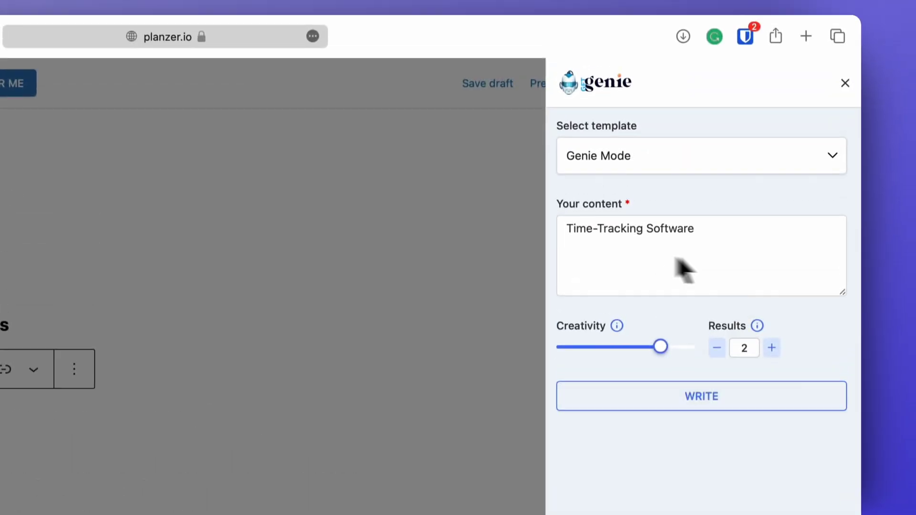
triple_click(720, 258)
click(721, 262)
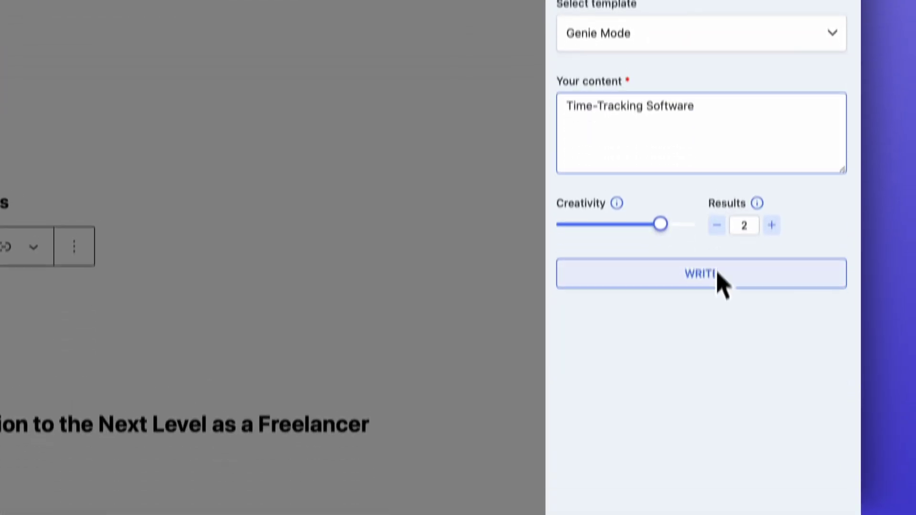
click(715, 262)
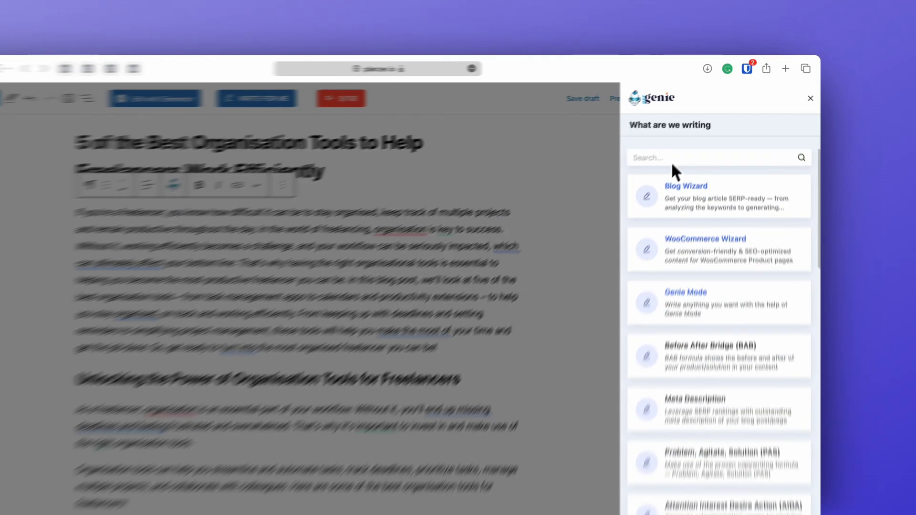
Step: Find the Featured Snippet (Numbered List) template and paste the long paragraph as its topic
text(featured)
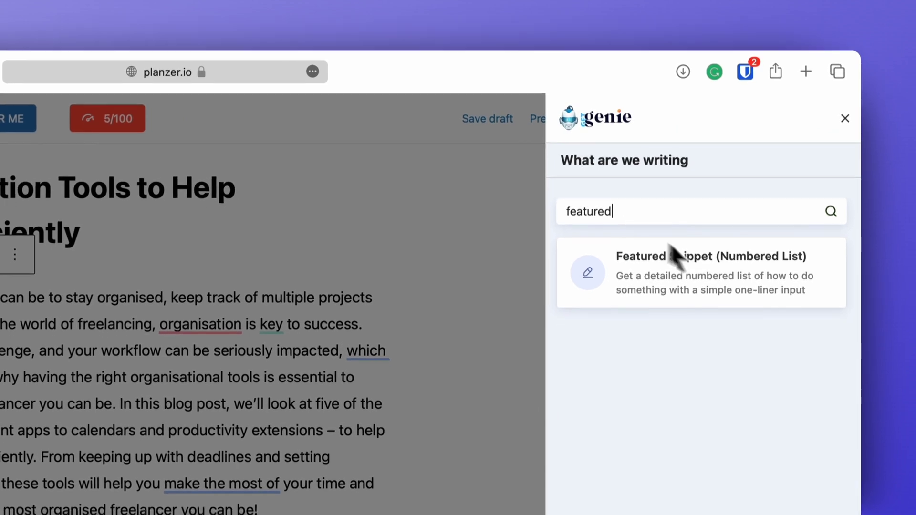
click(705, 265)
click(665, 280)
key(super+v)
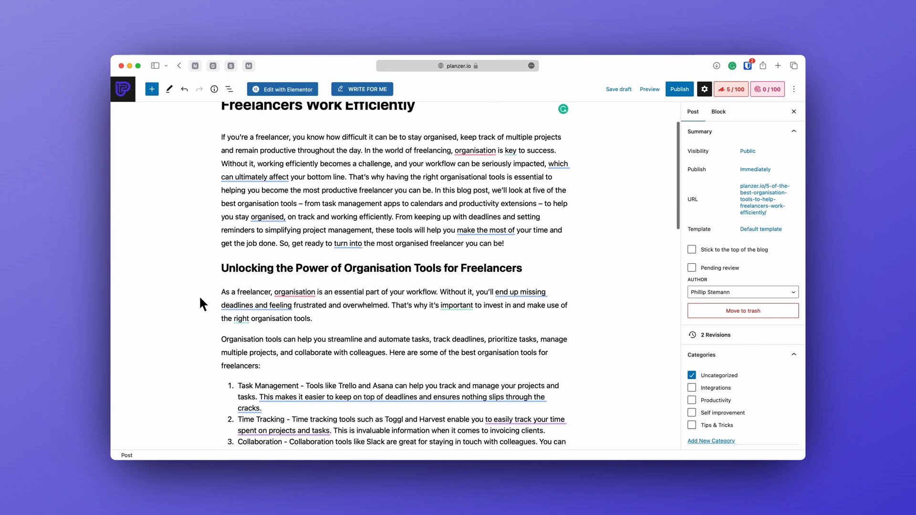
Step: Scroll down through the post's task management apps toward the empty Conclusion section
scroll(201, 299, down, 5)
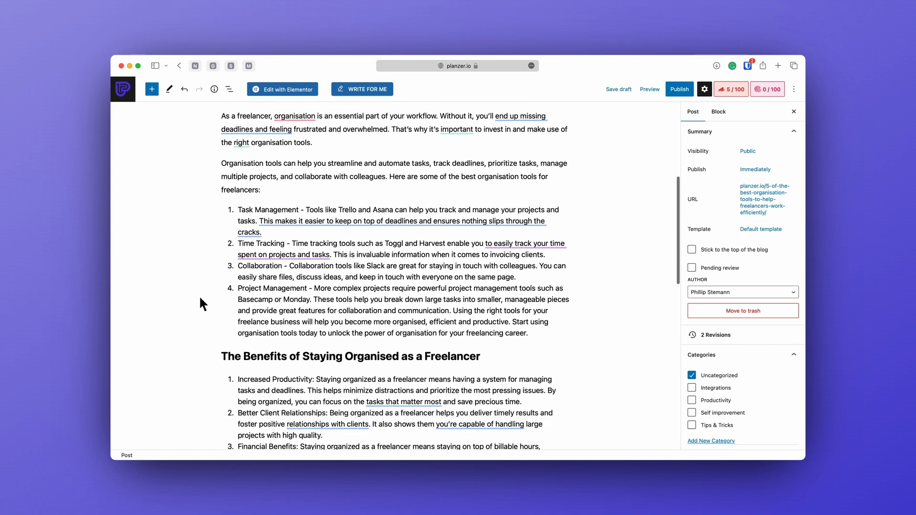
scroll(201, 304, down, 5)
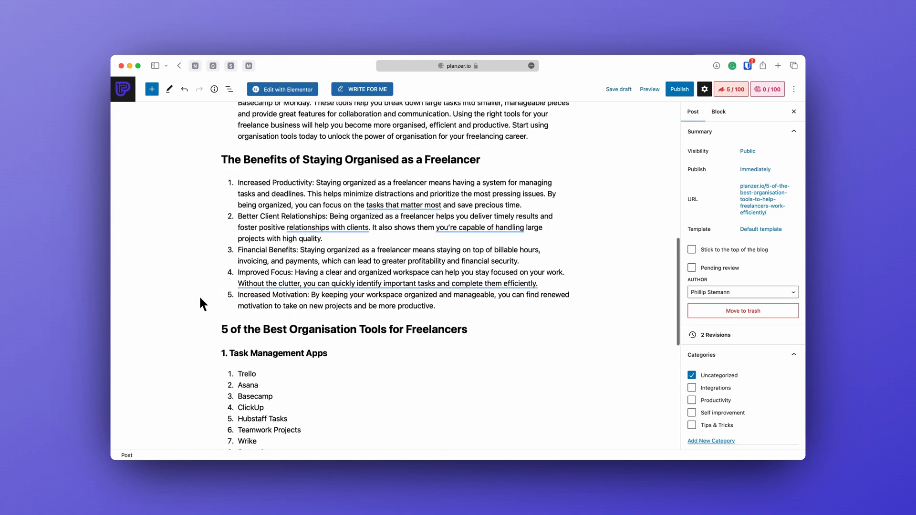
scroll(200, 304, down, 5)
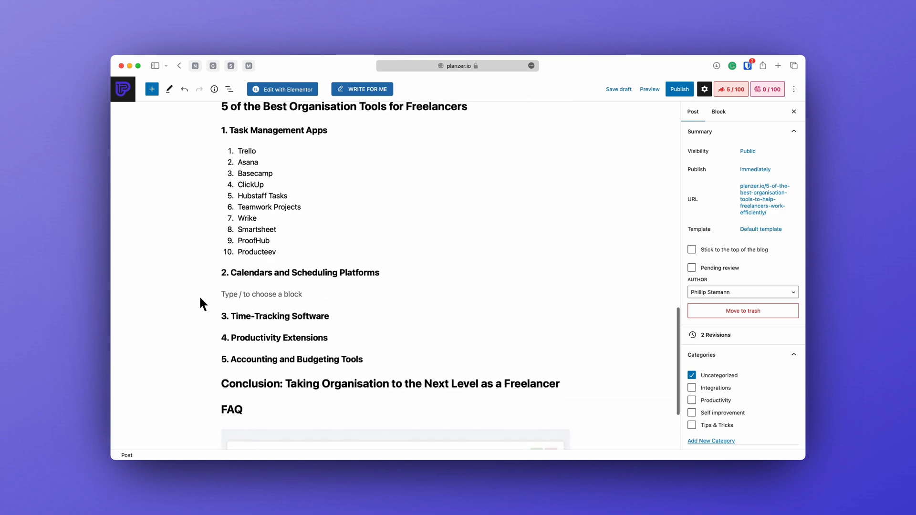
scroll(201, 303, down, 3)
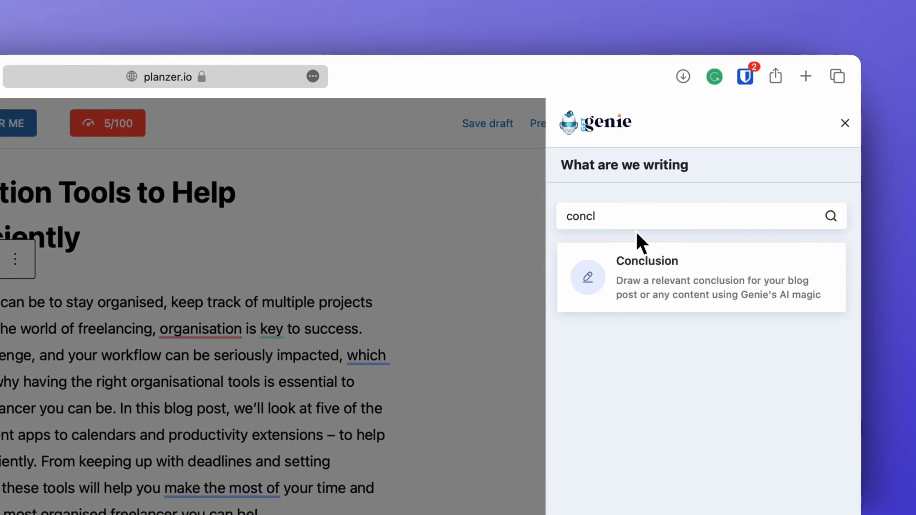
Step: Fill the Conclusion template with the pasted title and intro 'An overview of the 5 best organisation tools for freelancers', then generate
click(642, 255)
click(633, 294)
text(5 of the Best Organisation Tools to Help Freelancers Work Efficiently)
click(636, 418)
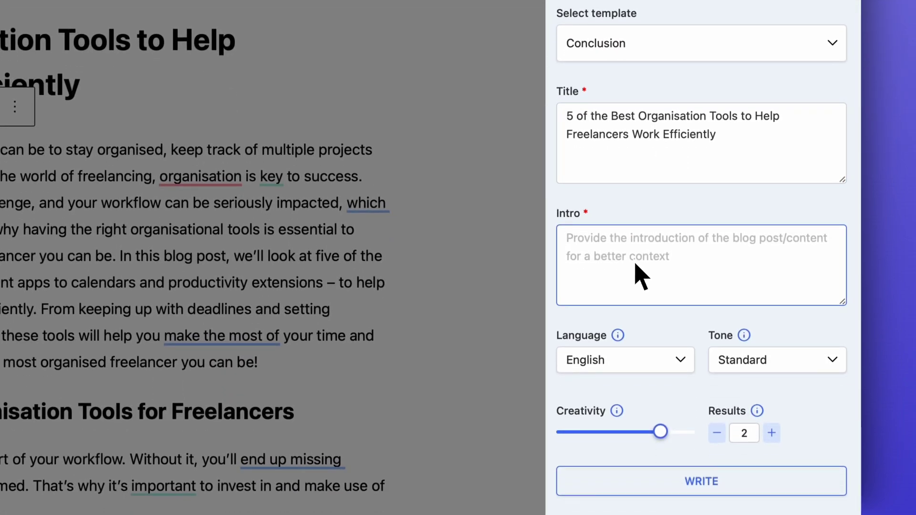
text(An overview of the )
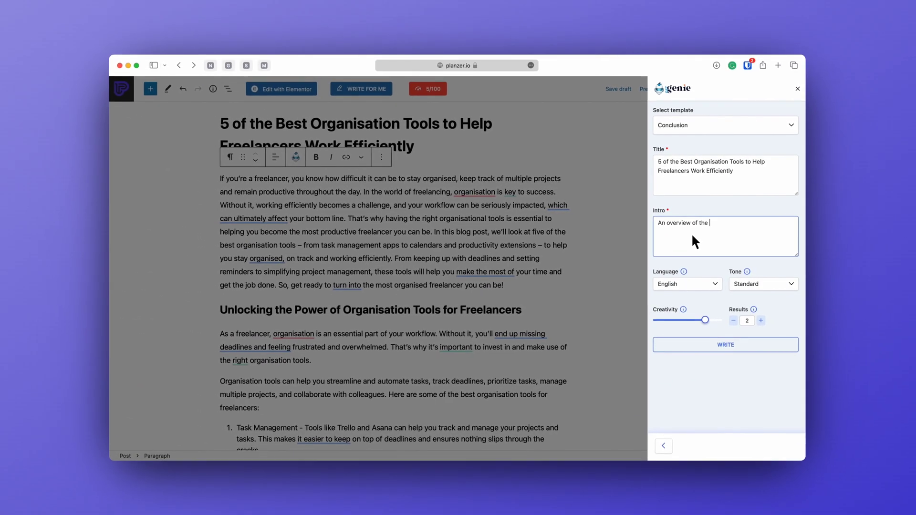
text(5 best)
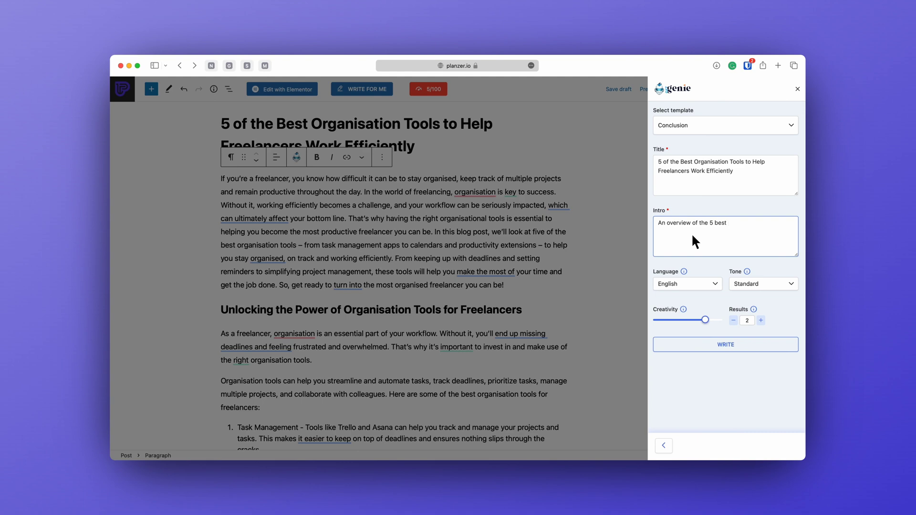
text( organisation tools for freelancers)
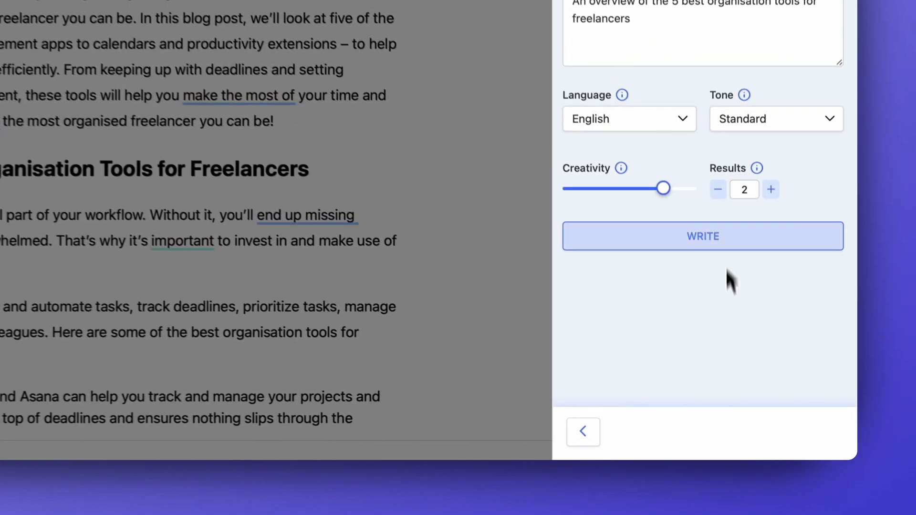
click(732, 302)
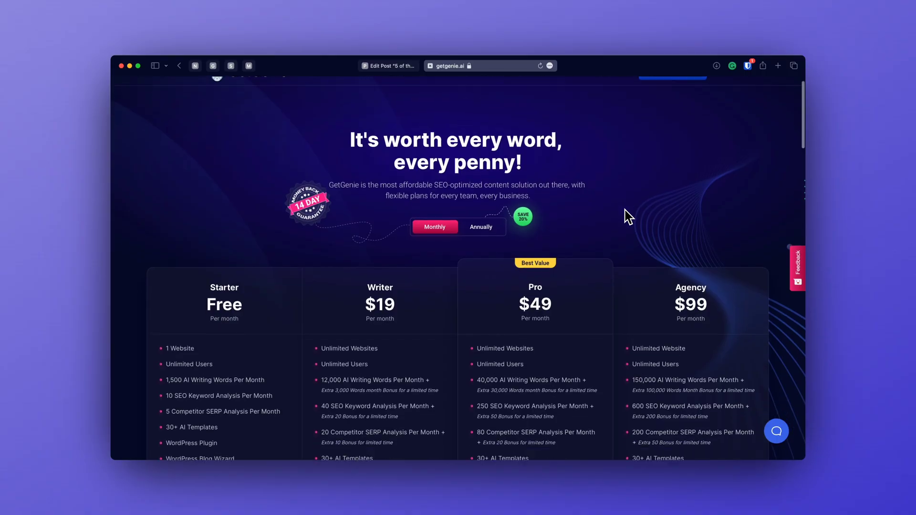
scroll(629, 217, down, 3)
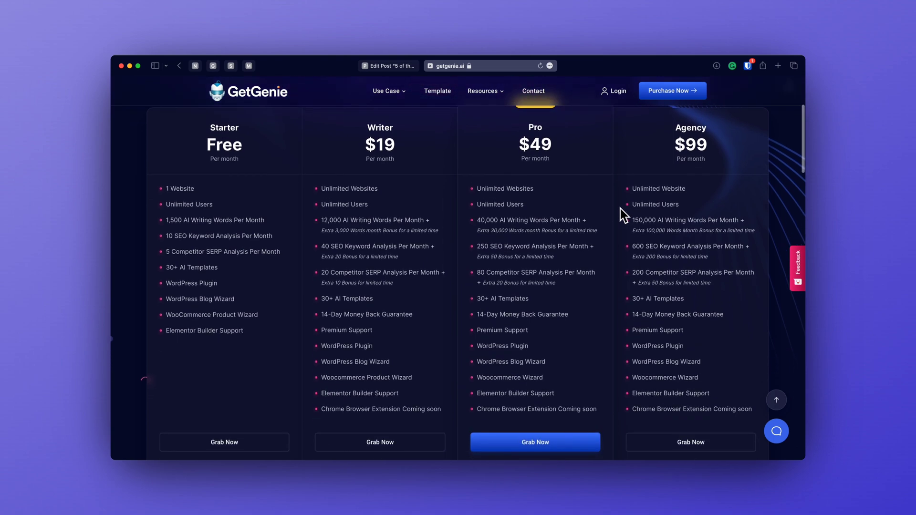
Step: Scroll through the getgenie.ai pricing plans and switch to annual billing to compare discounts
scroll(615, 209, up, 3)
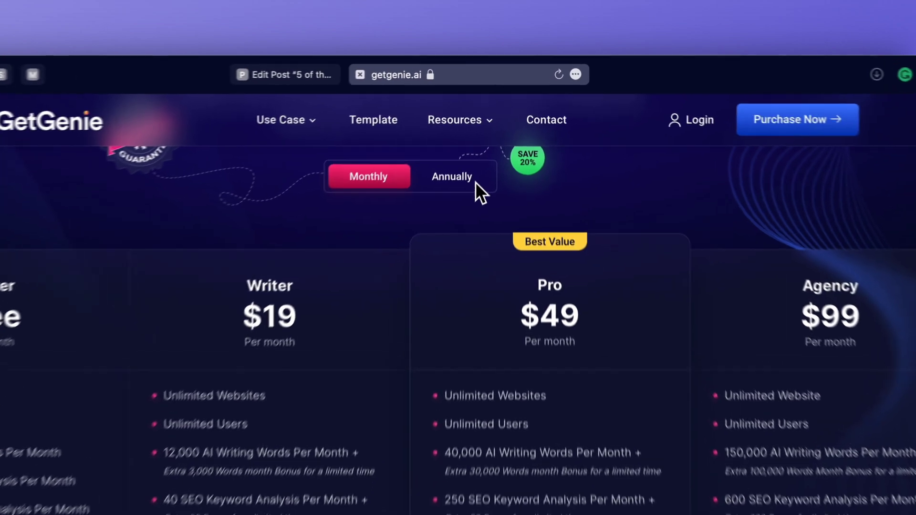
click(499, 128)
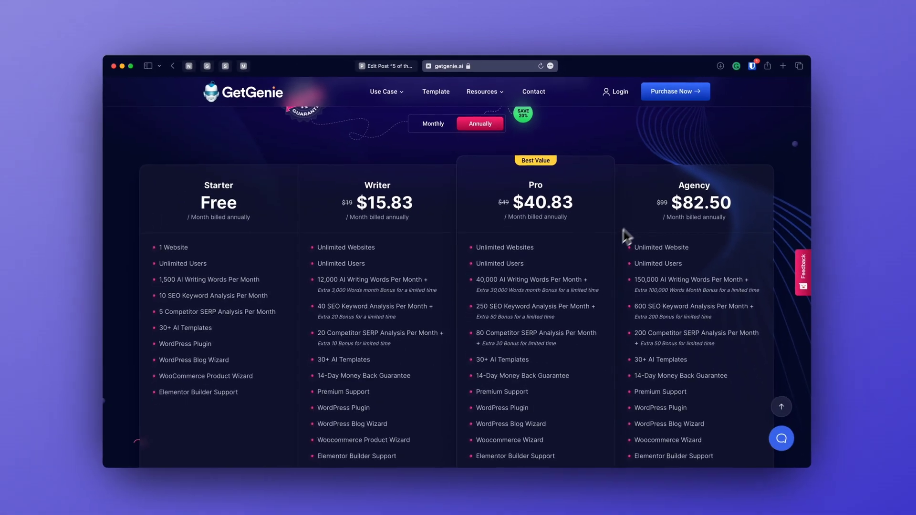
scroll(714, 425, down, 2)
scroll(619, 246, down, 3)
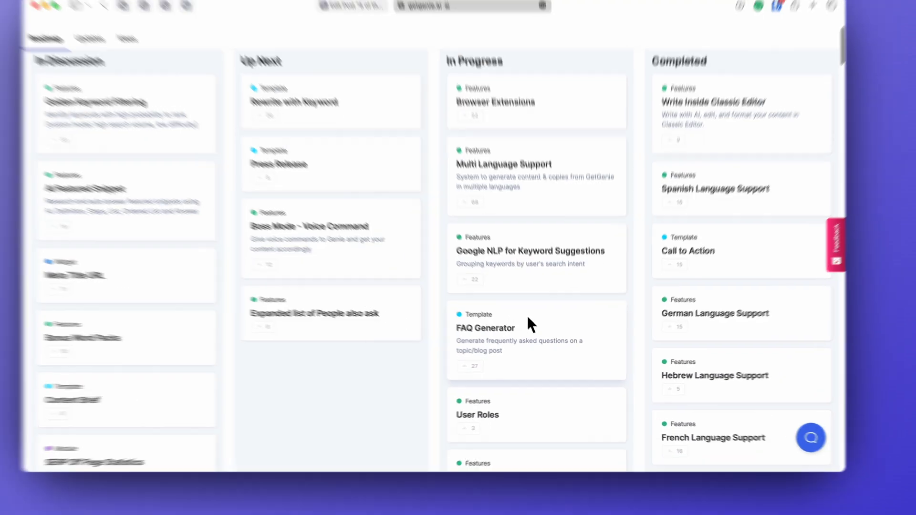
Step: Preview the FAQ Generator card, then read Plagiarism Checker's comment and description
click(530, 335)
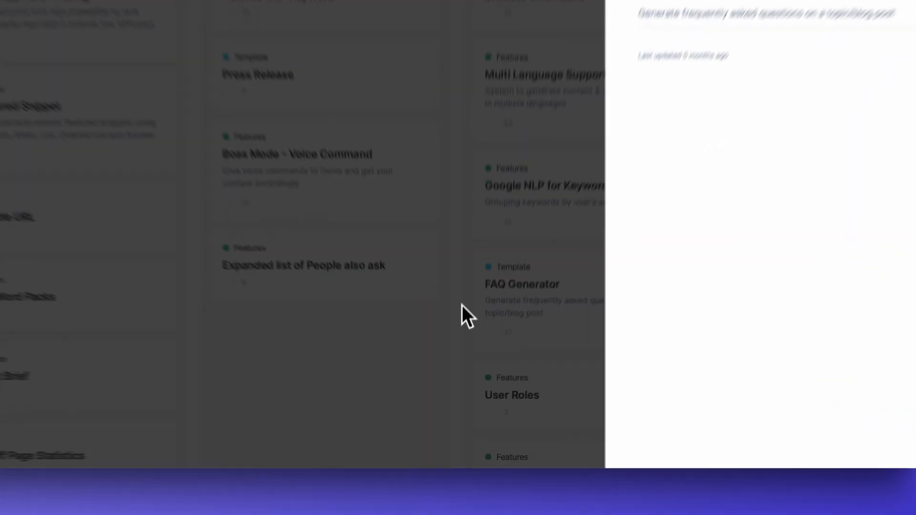
click(461, 355)
scroll(527, 349, down, 3)
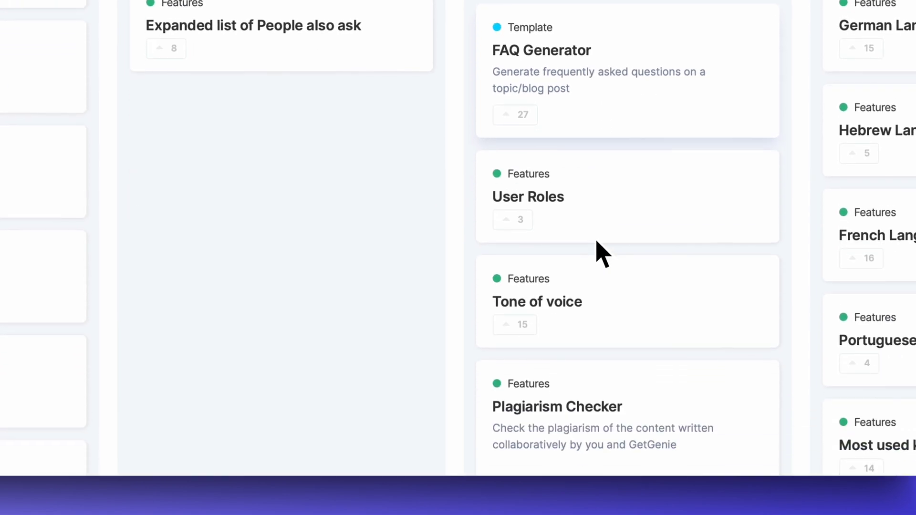
click(646, 396)
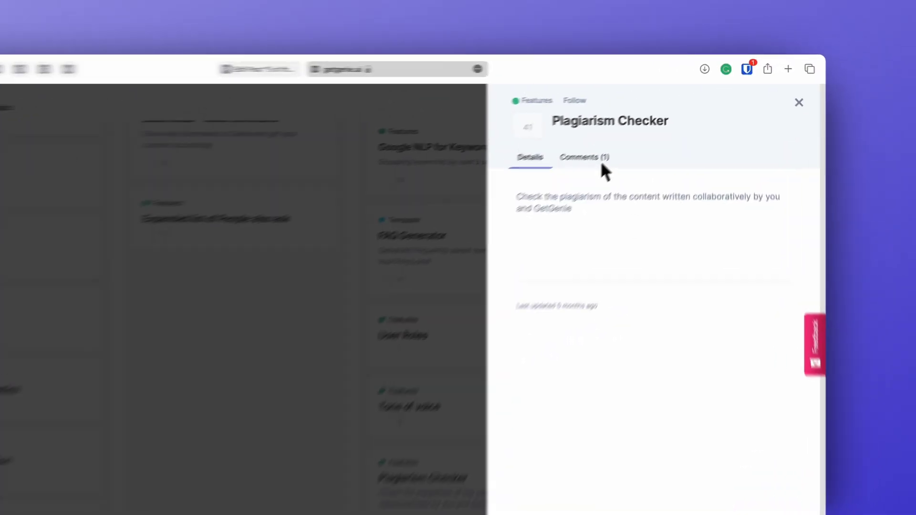
click(601, 163)
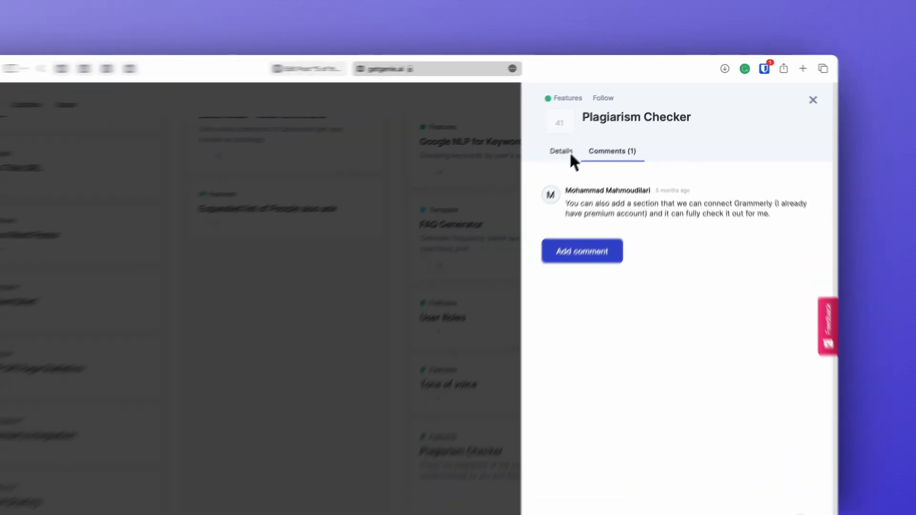
click(595, 133)
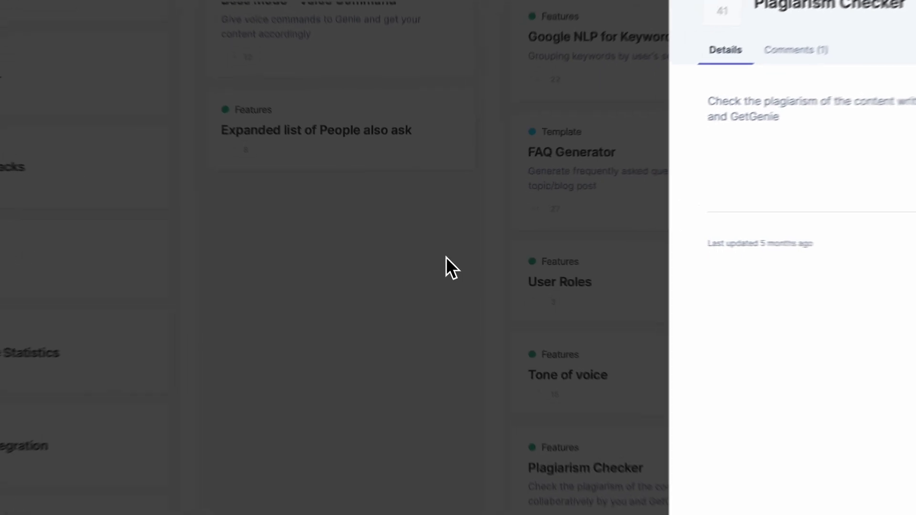
Step: Close the Plagiarism Checker details and scroll the roadmap board to view its In Progress cards
click(432, 248)
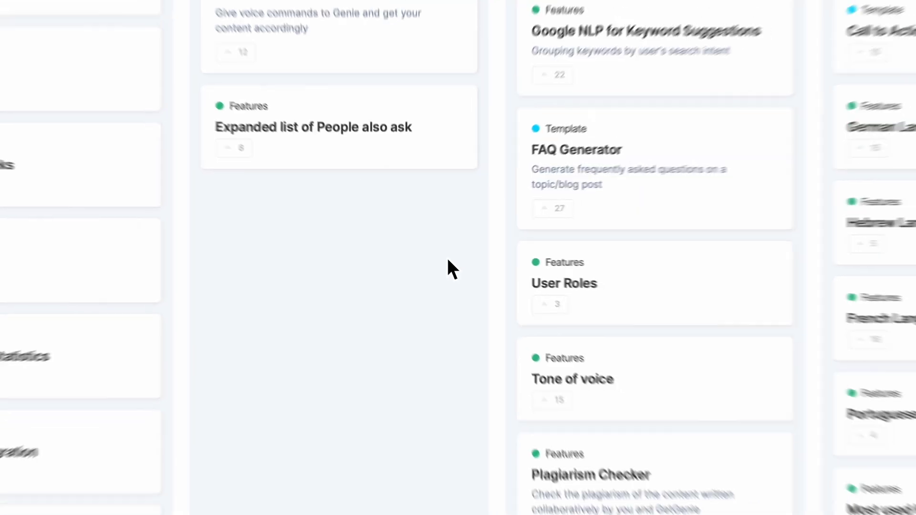
scroll(434, 251, up, 5)
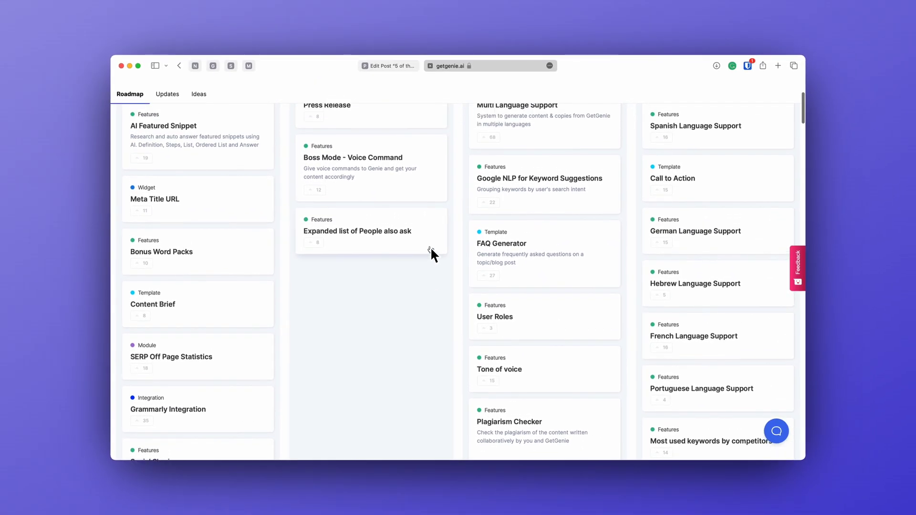
scroll(431, 247, up, 3)
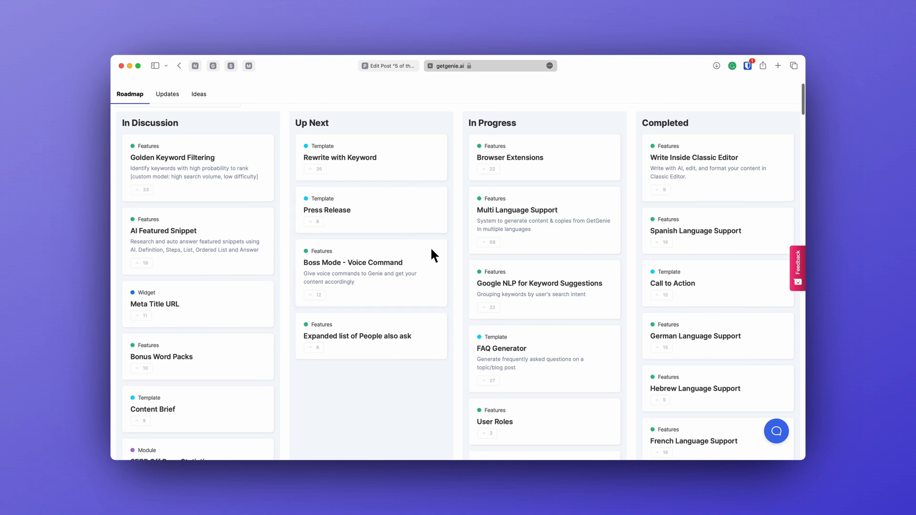
scroll(431, 249, down, 2)
scroll(430, 247, down, 5)
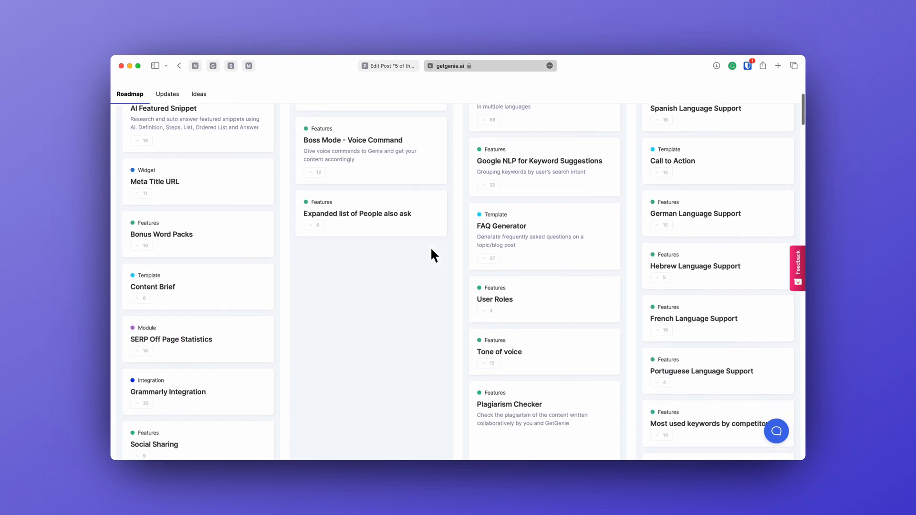
scroll(430, 247, down, 2)
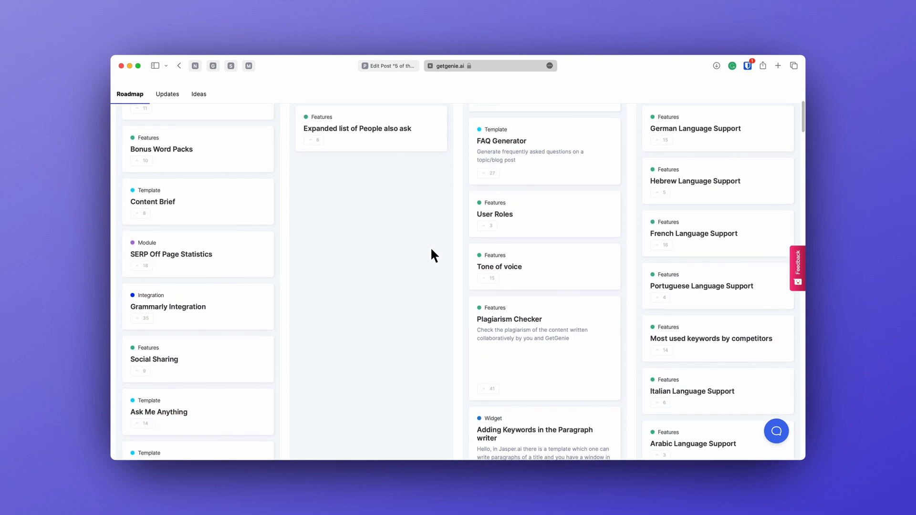